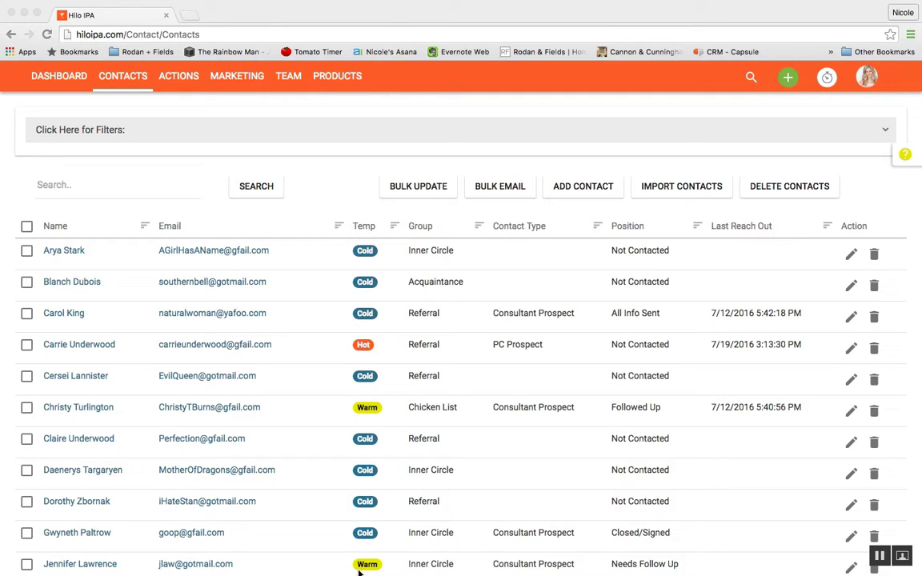
# Review the contact import options for file upload, outside email accounts and sending a file to Hilo, and close them without importing
pyautogui.moveTo(364, 564)
pyautogui.click(679, 189)
pyautogui.click(679, 188)
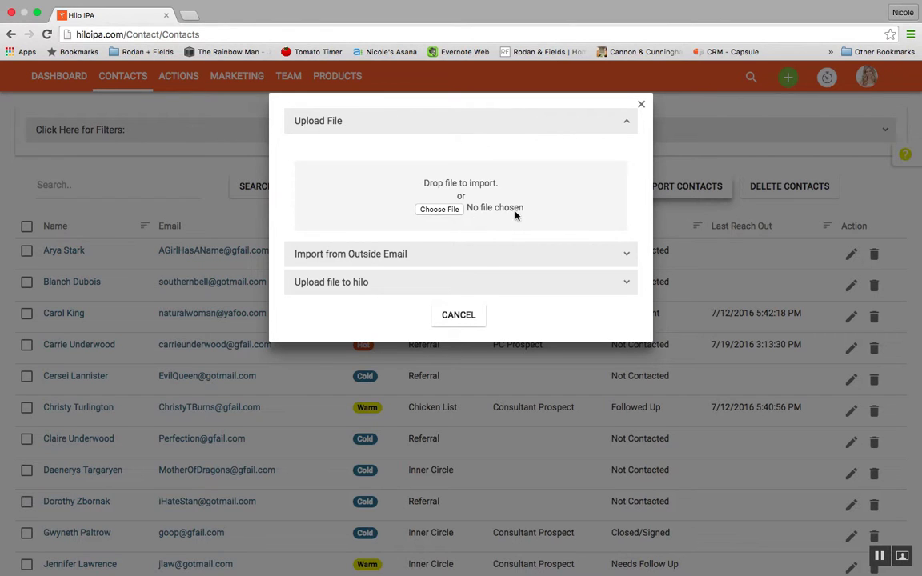
pyautogui.click(440, 209)
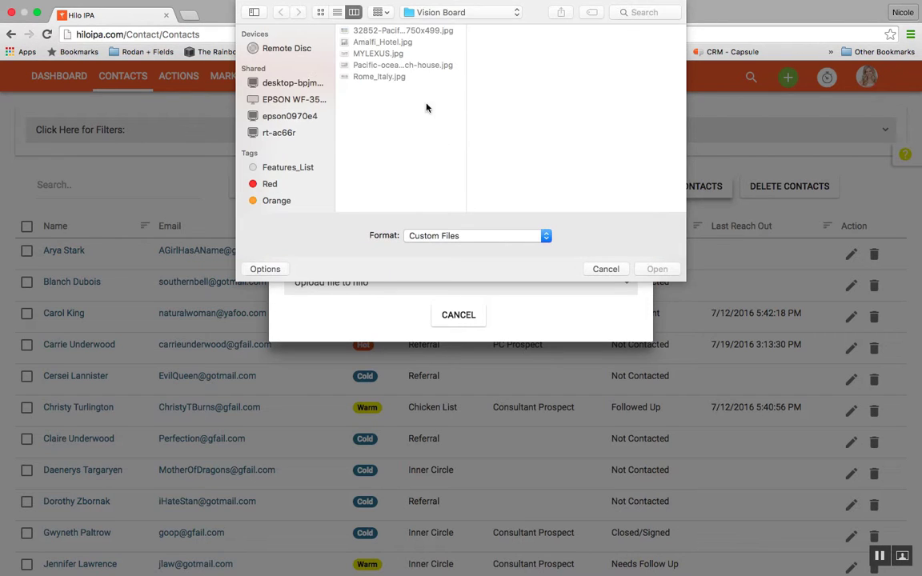
pyautogui.click(608, 270)
pyautogui.click(448, 254)
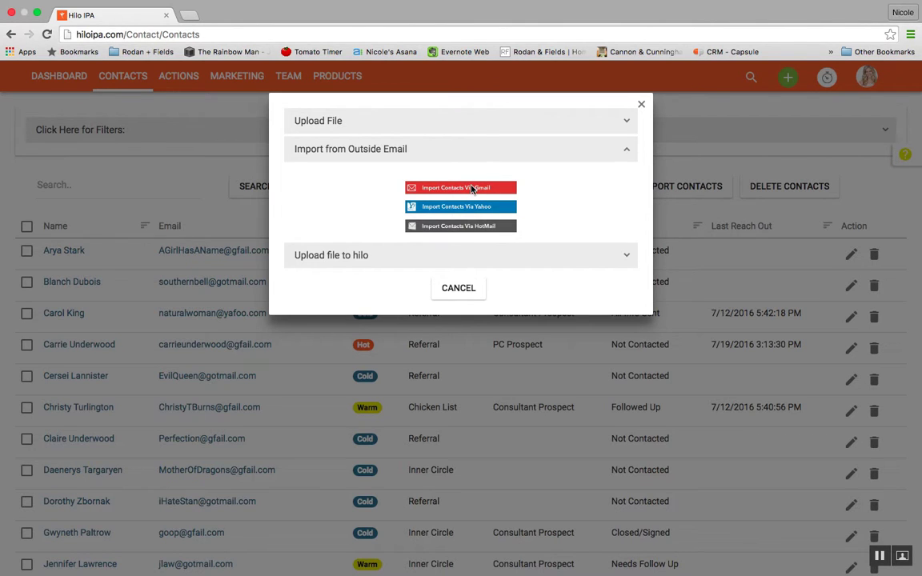
pyautogui.click(501, 255)
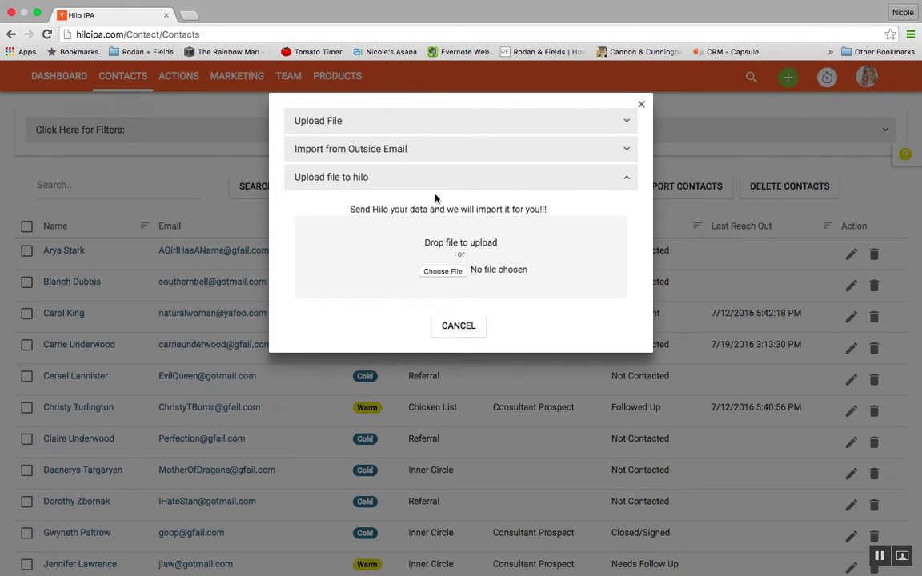
pyautogui.click(441, 273)
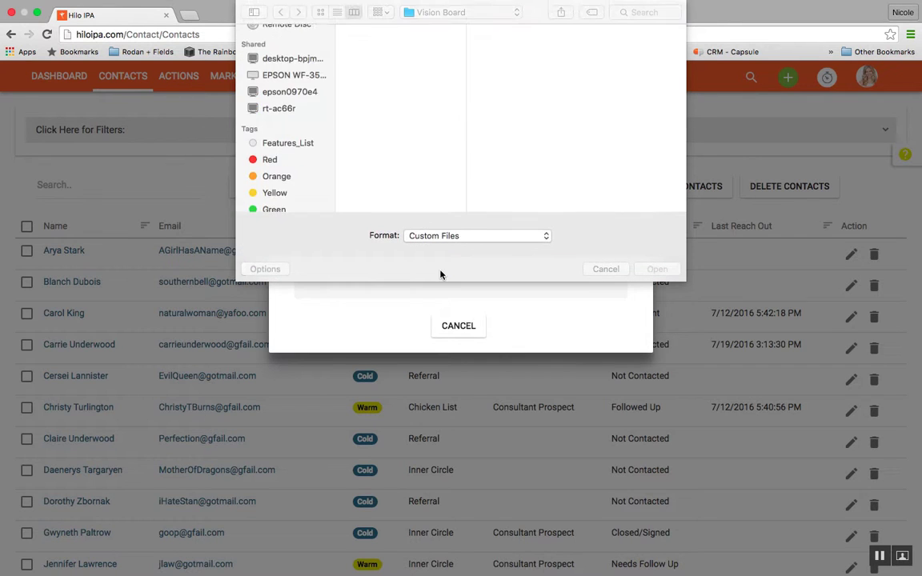
pyautogui.click(602, 267)
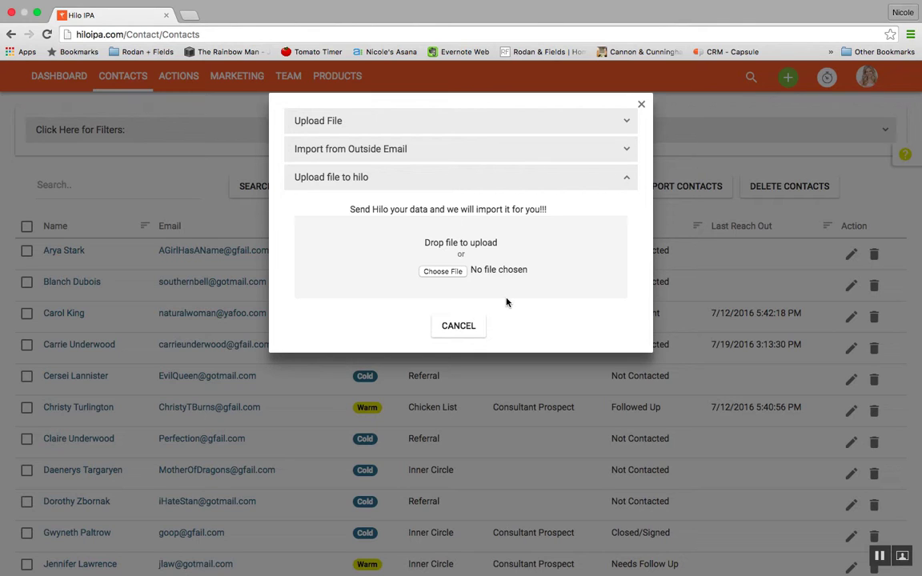
pyautogui.click(459, 325)
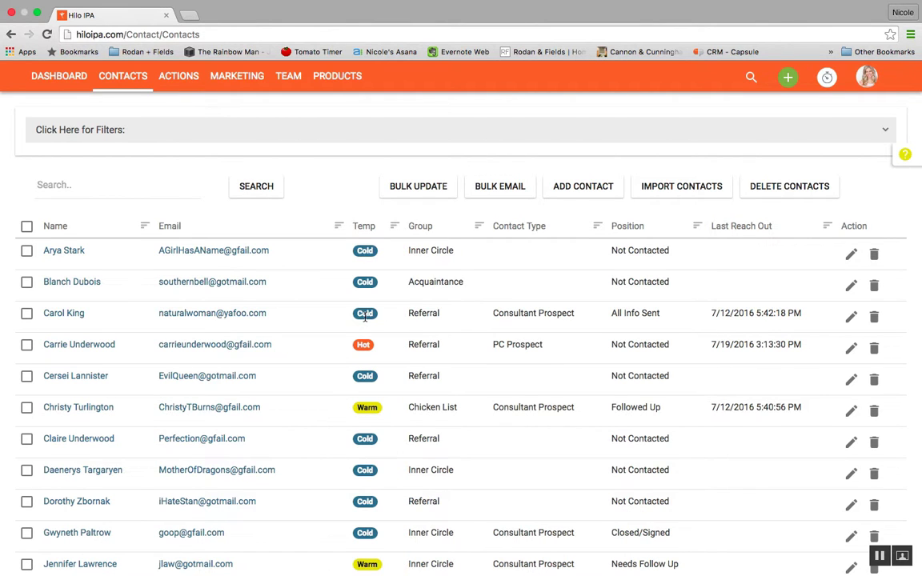
# Look through the contact list and sort it by name in both directions and by group in descending order
pyautogui.scroll(-5, 364, 317)
pyautogui.scroll(-3, 364, 320)
pyautogui.scroll(5, 364, 320)
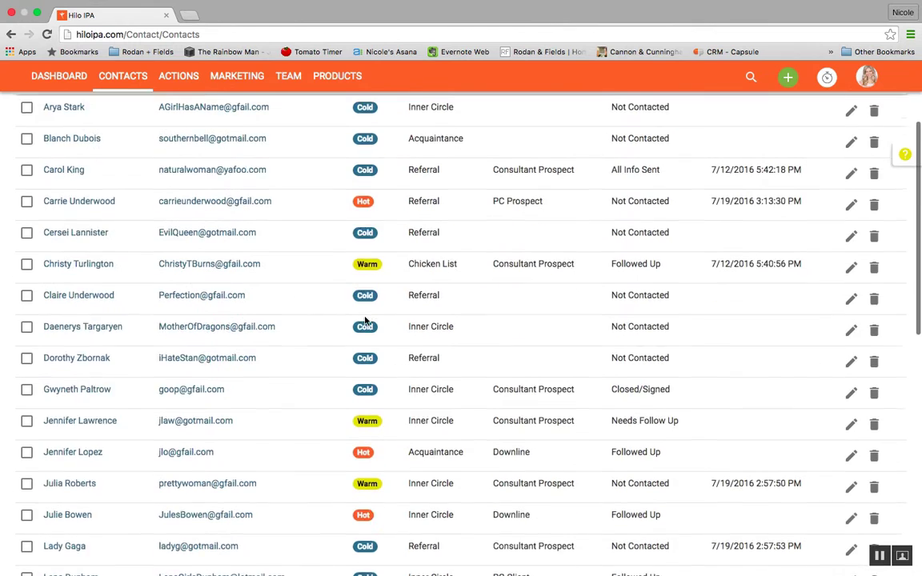
pyautogui.scroll(3, 328, 284)
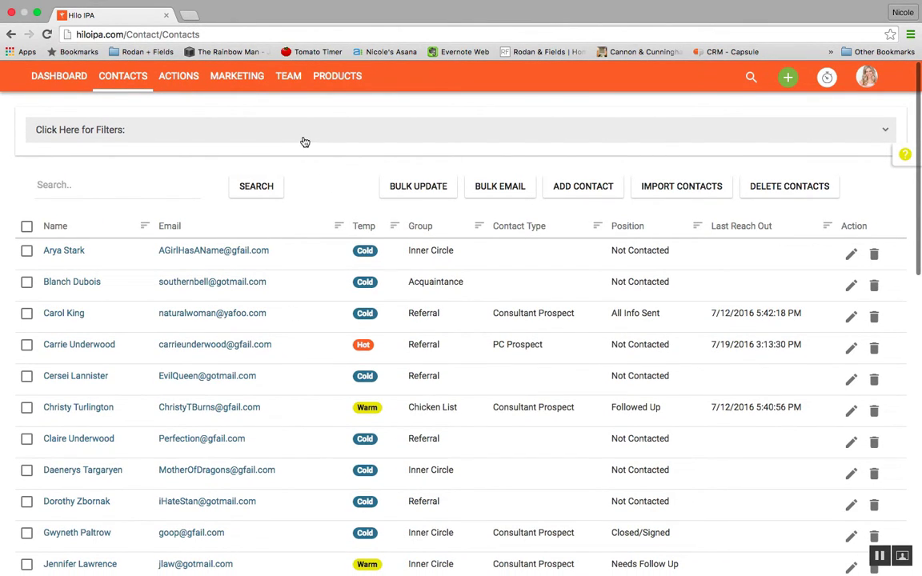
pyautogui.click(61, 228)
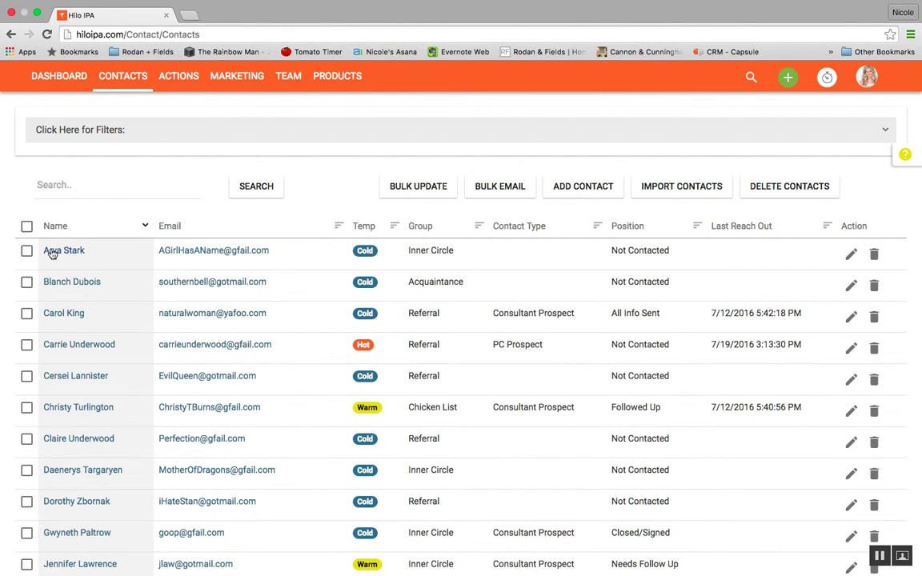
pyautogui.click(56, 232)
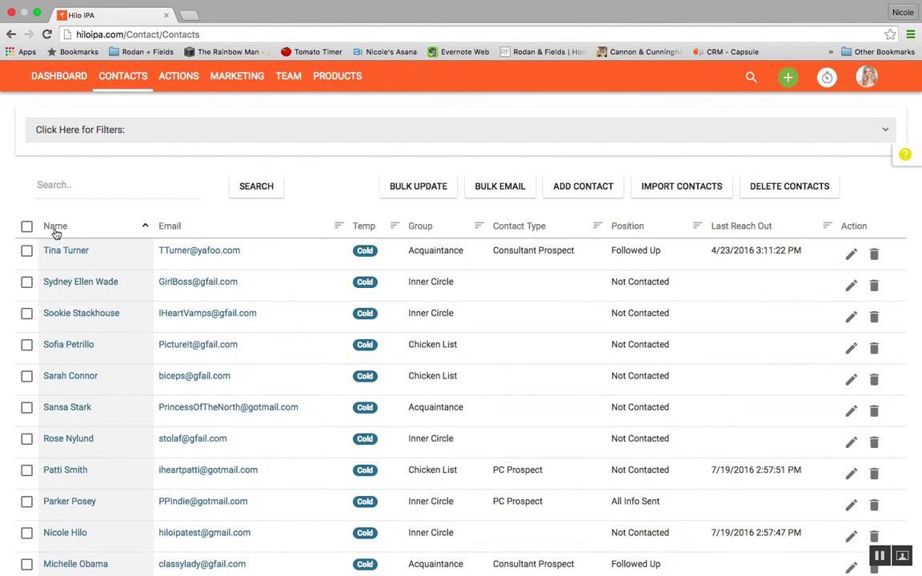
pyautogui.click(56, 230)
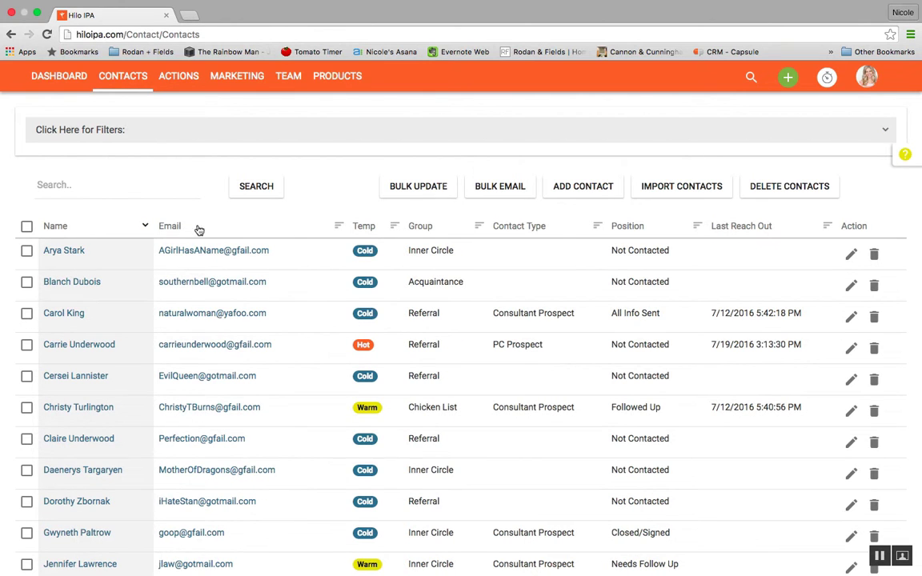
pyautogui.click(432, 228)
pyautogui.click(432, 228)
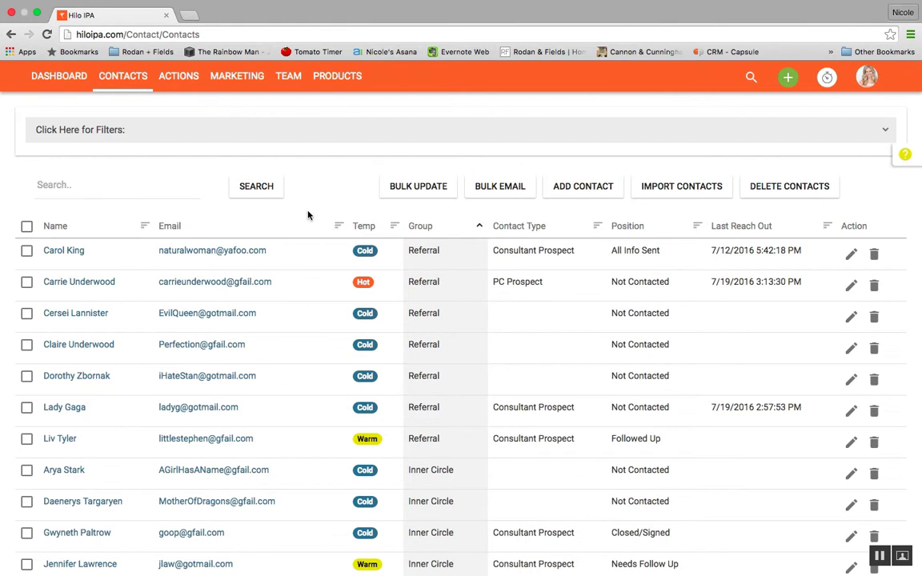
# Filter the contacts by the recommended product REDEFINE Acute Care
pyautogui.click(325, 138)
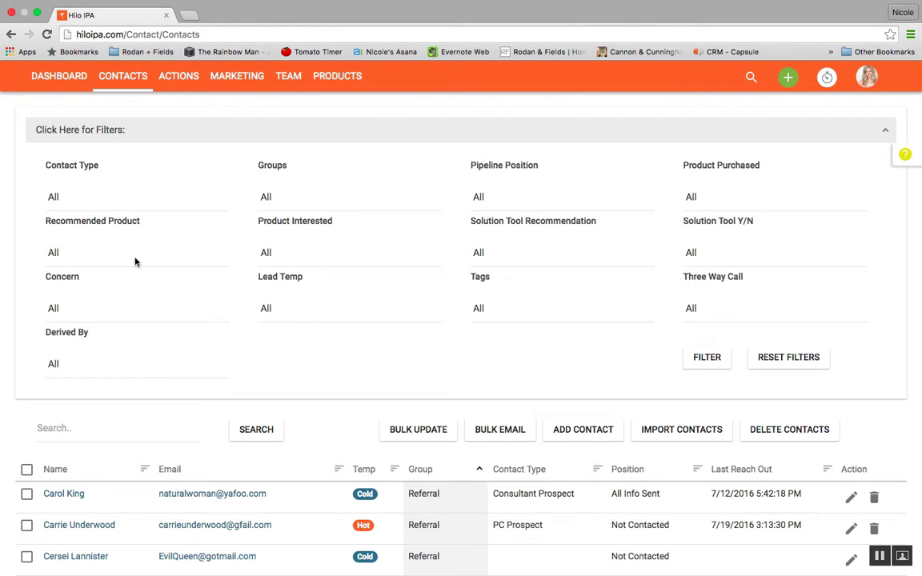
pyautogui.click(67, 254)
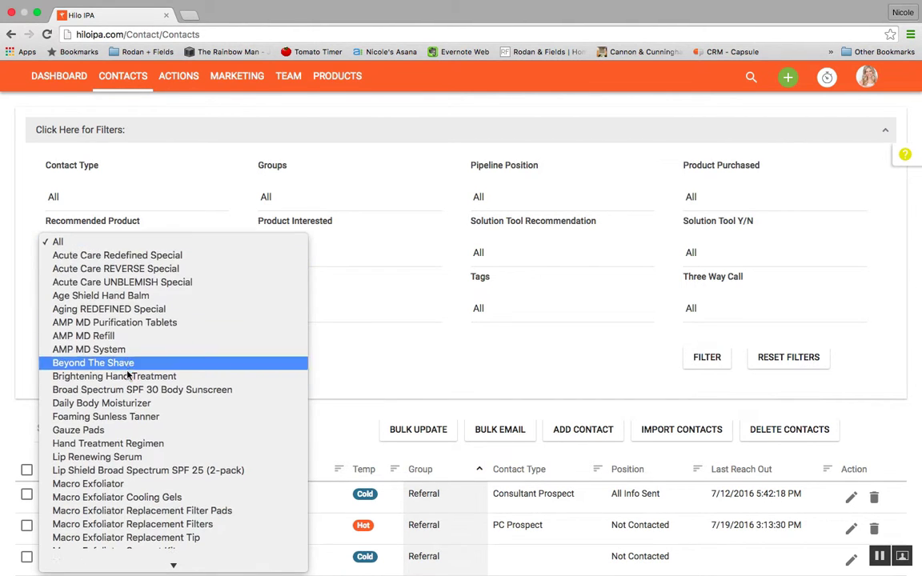
pyautogui.scroll(-8, 128, 374)
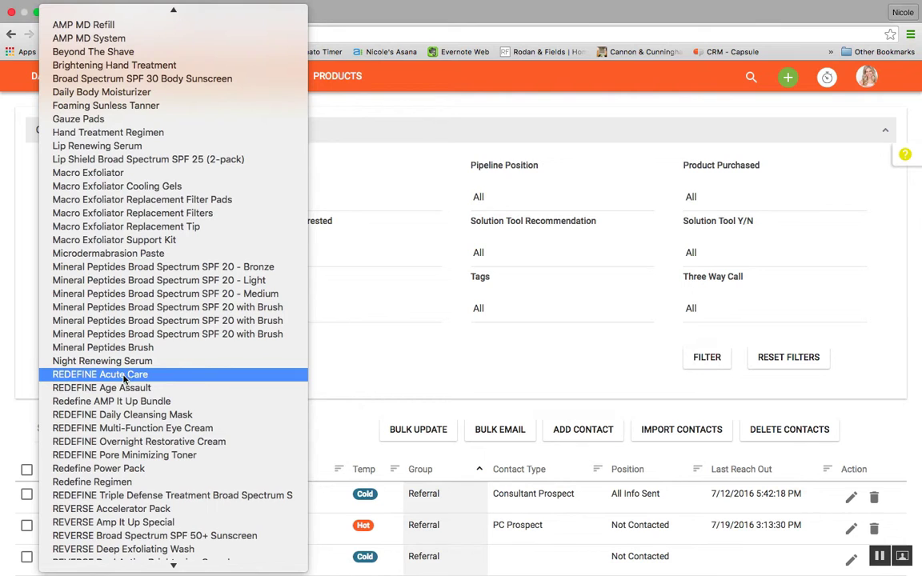
pyautogui.click(128, 374)
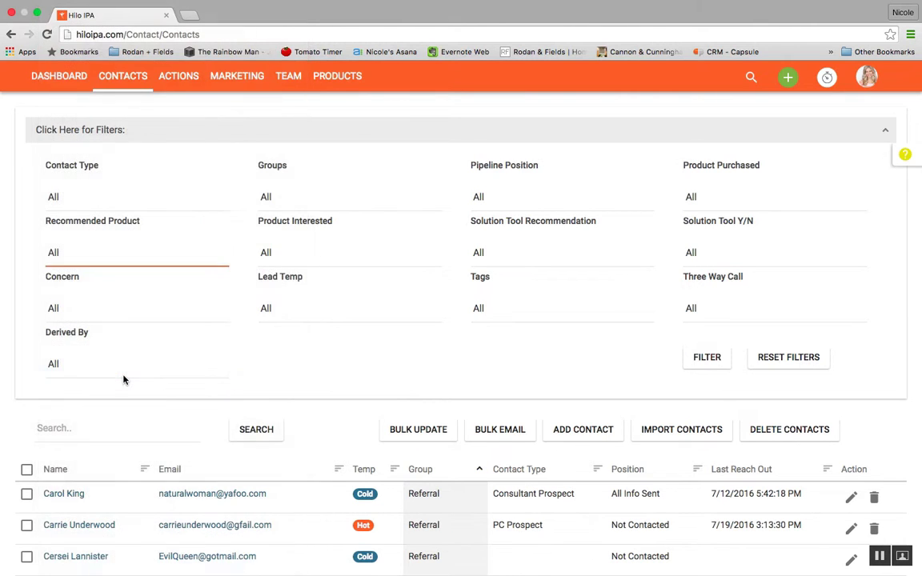
pyautogui.click(714, 360)
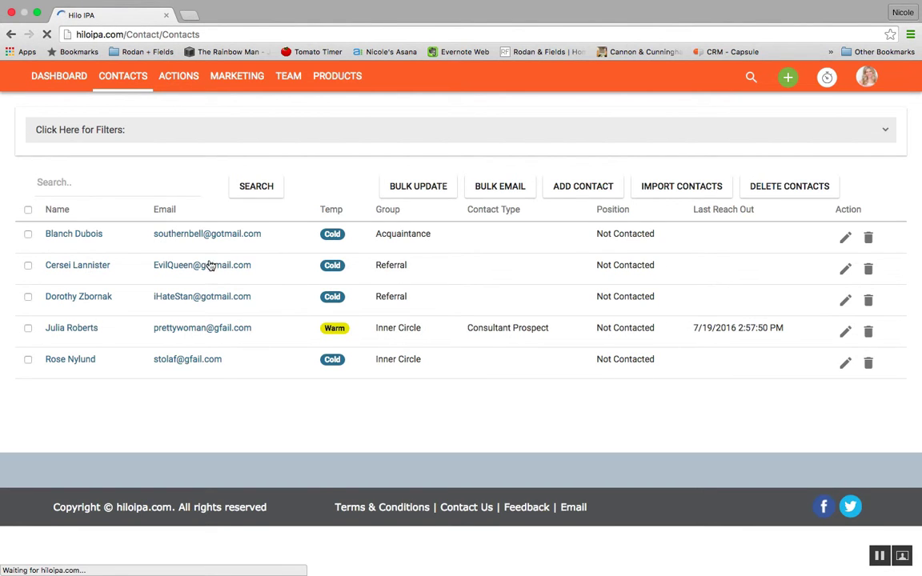
# Create a bulk email to all filtered contacts with the subject "Product Back in Stock!!! Acute Care!!"
pyautogui.scroll(-2, 113, 345)
pyautogui.scroll(-3, 112, 331)
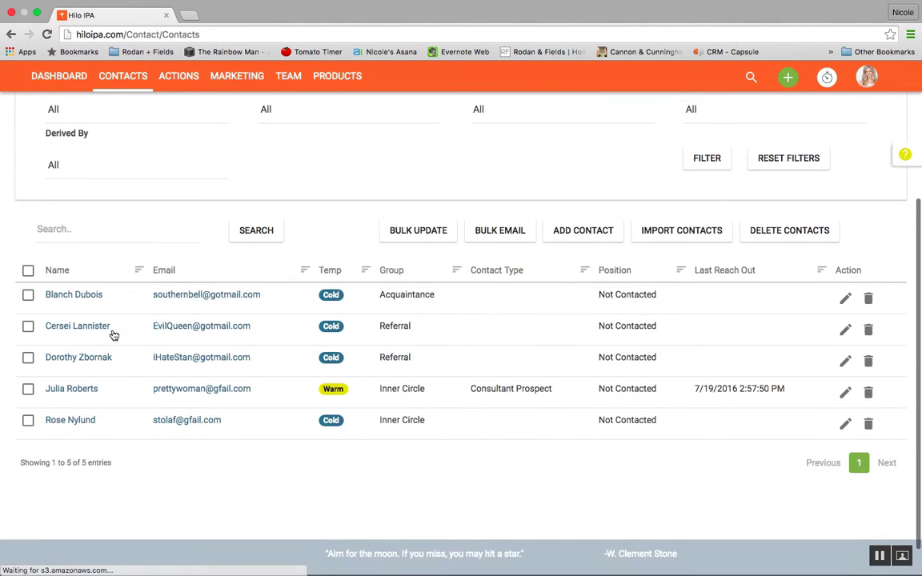
pyautogui.click(28, 272)
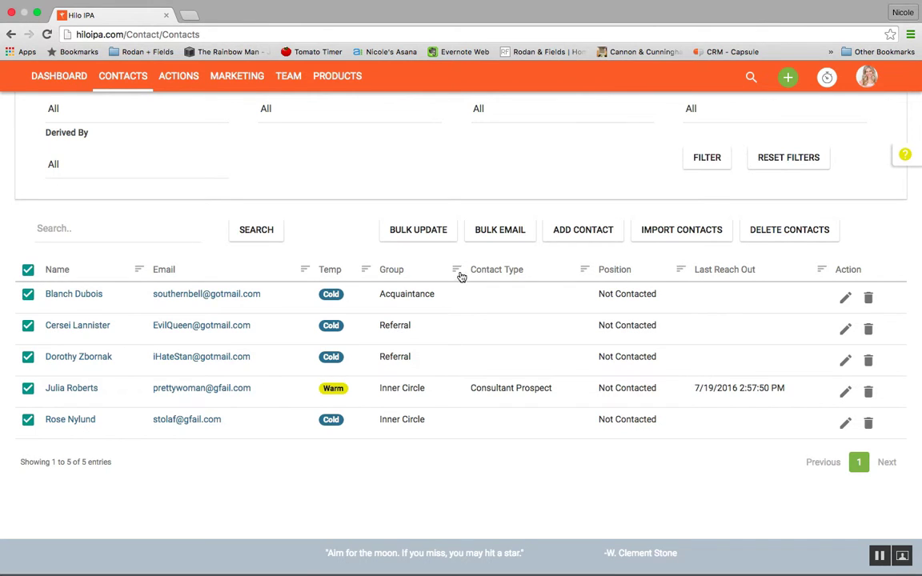
pyautogui.click(506, 236)
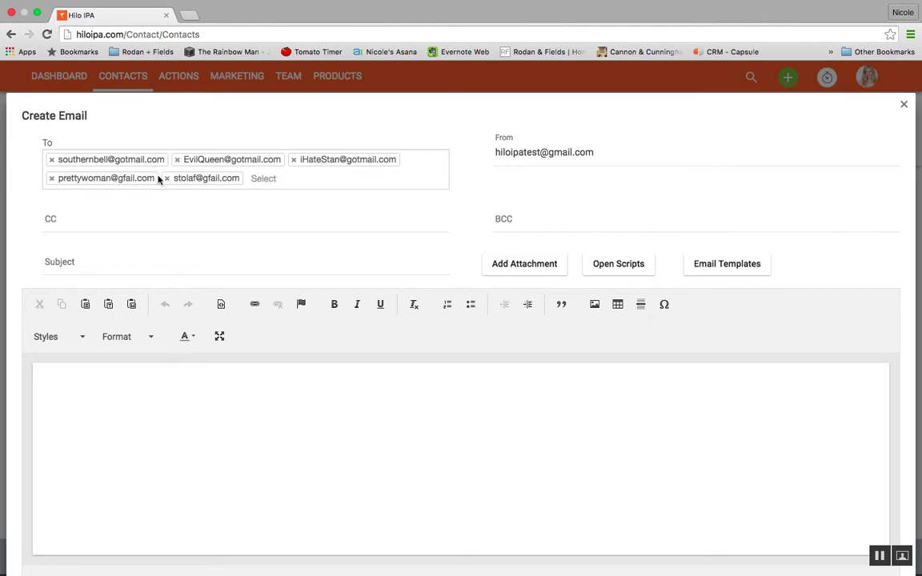
pyautogui.click(126, 256)
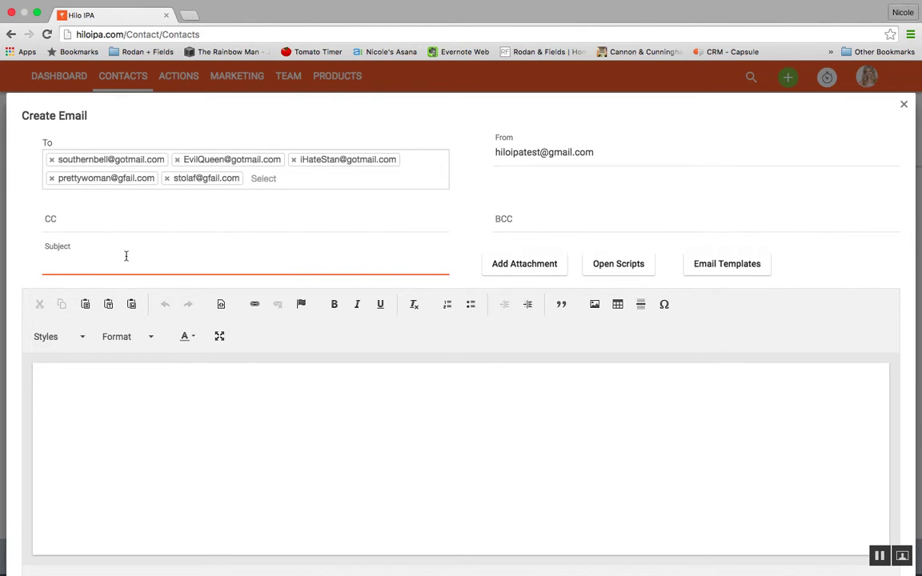
pyautogui.write('Product Back in Stock!!!  Acute Care!!')
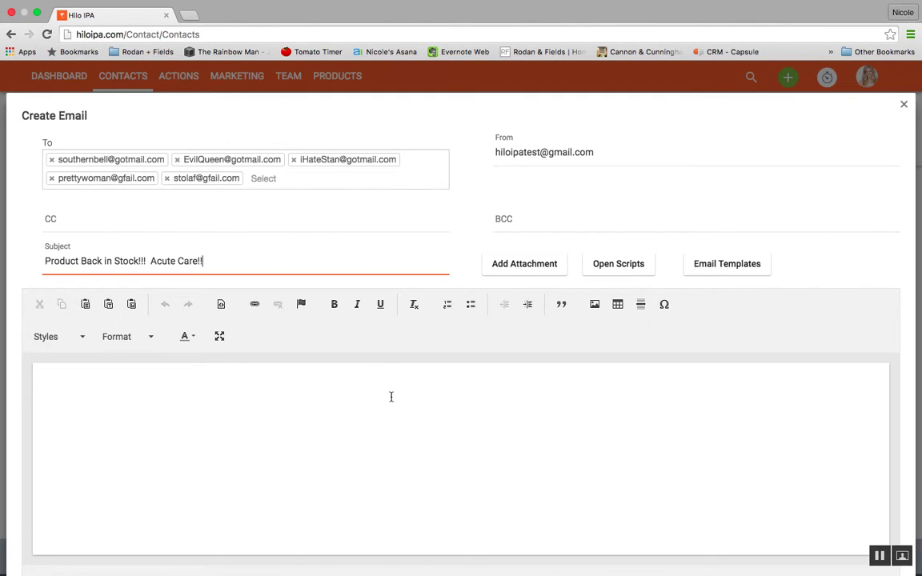
# Write the message "We're so excited to tell you that Acute Care is back in stock!!" and send the email
pyautogui.click(197, 386)
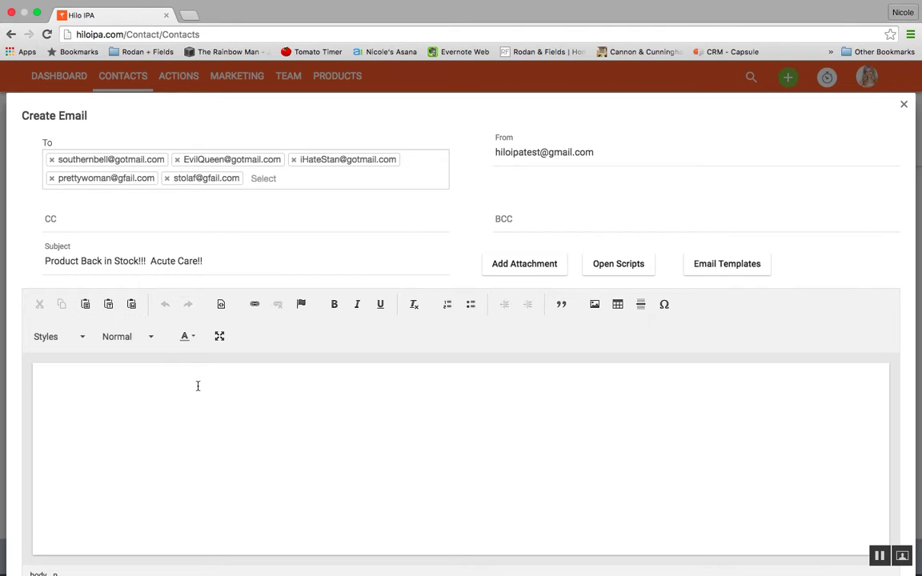
pyautogui.write("We're so excited to tell you the a")
pyautogui.press('BackSpace')
pyautogui.press('BackSpace')
pyautogui.press('BackSpace')
pyautogui.write('at Acute')
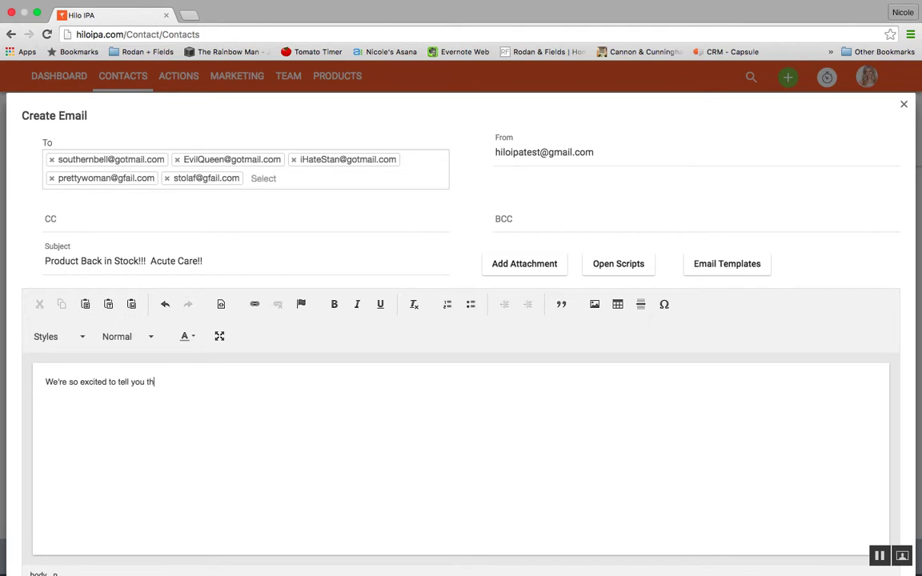
pyautogui.write(' Care is back ')
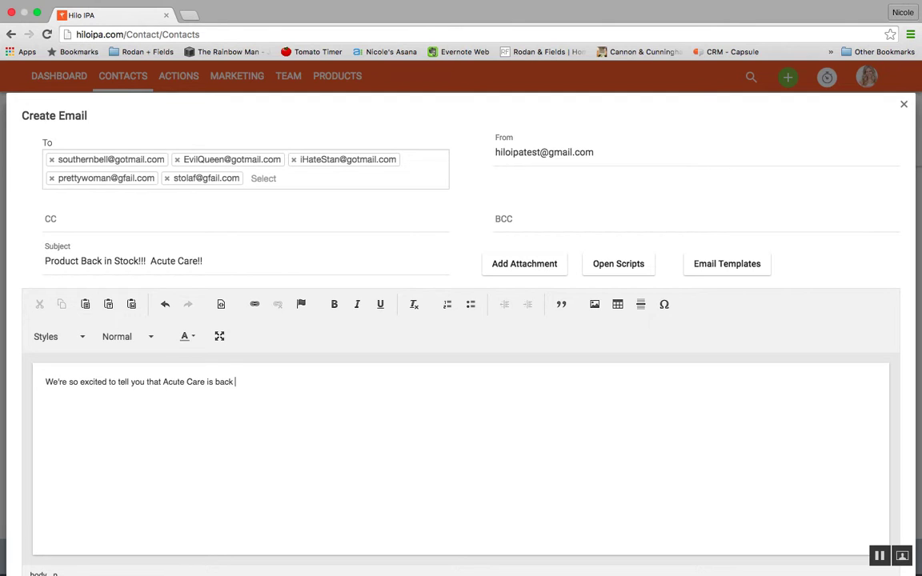
pyautogui.write('in stock!!')
pyautogui.scroll(-3, 395, 419)
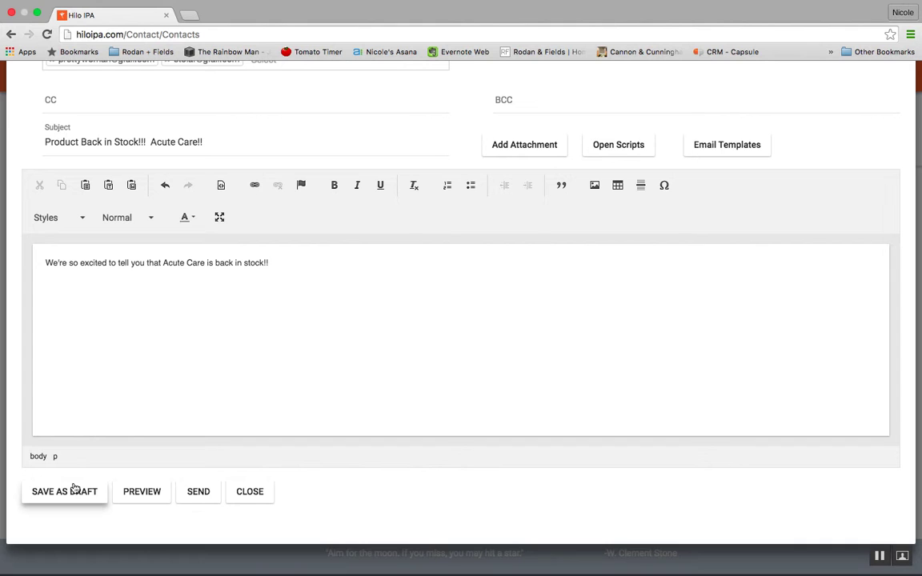
pyautogui.click(199, 493)
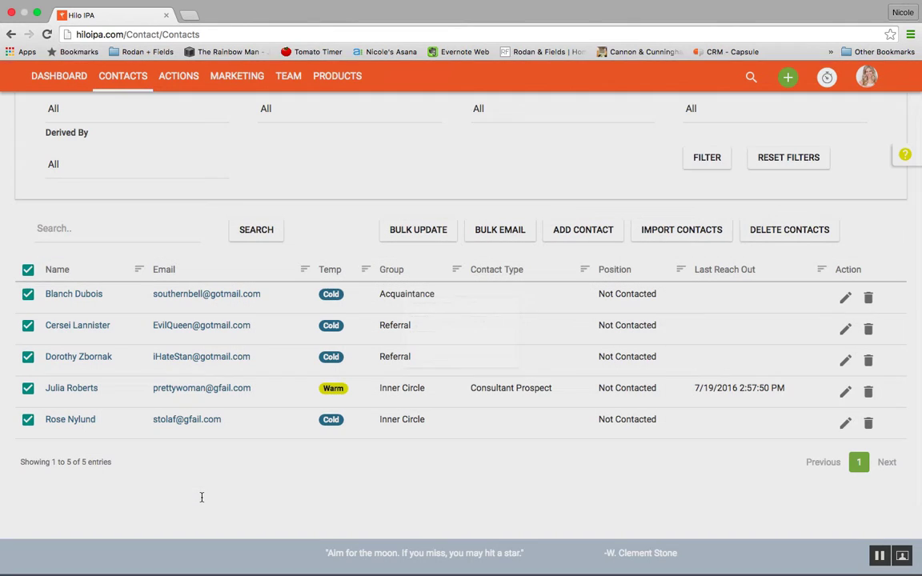
# Reset the contact filters and deselect all contacts in the list
pyautogui.scroll(5, 384, 292)
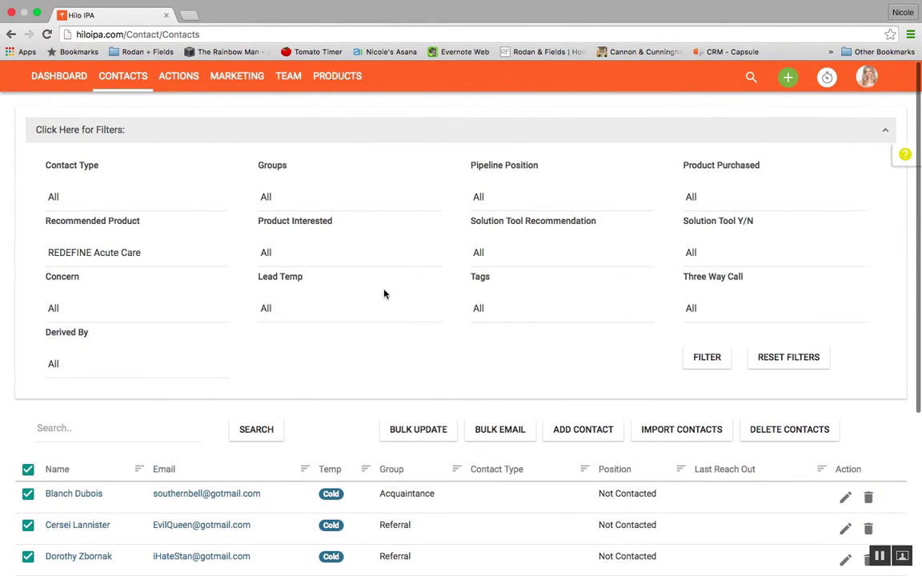
pyautogui.click(790, 360)
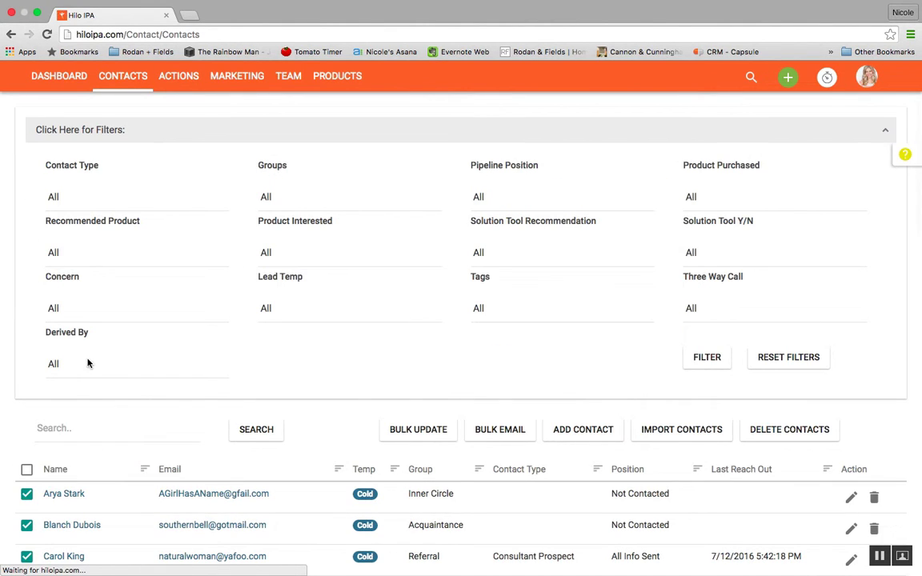
pyautogui.click(27, 470)
pyautogui.click(26, 470)
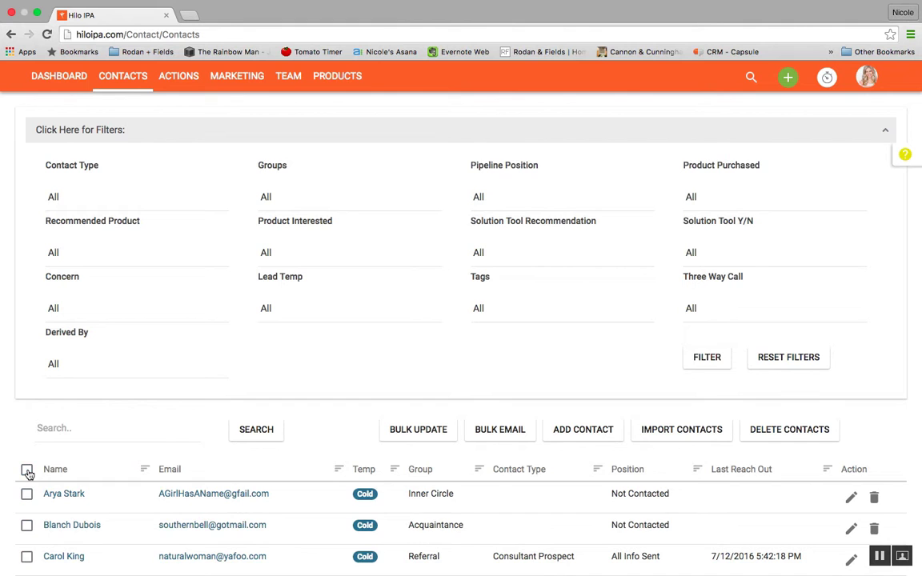
# Look over the full contact list and collapse the filter section
pyautogui.scroll(-3, 117, 473)
pyautogui.scroll(2, 116, 473)
pyautogui.scroll(2, 116, 473)
pyautogui.click(362, 129)
# Select the seventh, ninth and tenth contacts in the list
pyautogui.scroll(-2, 251, 241)
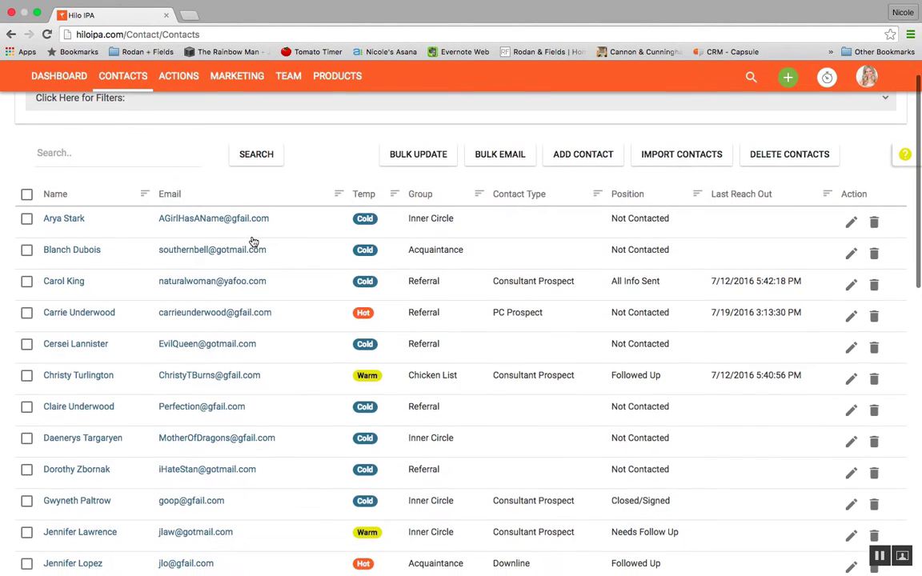
pyautogui.click(26, 407)
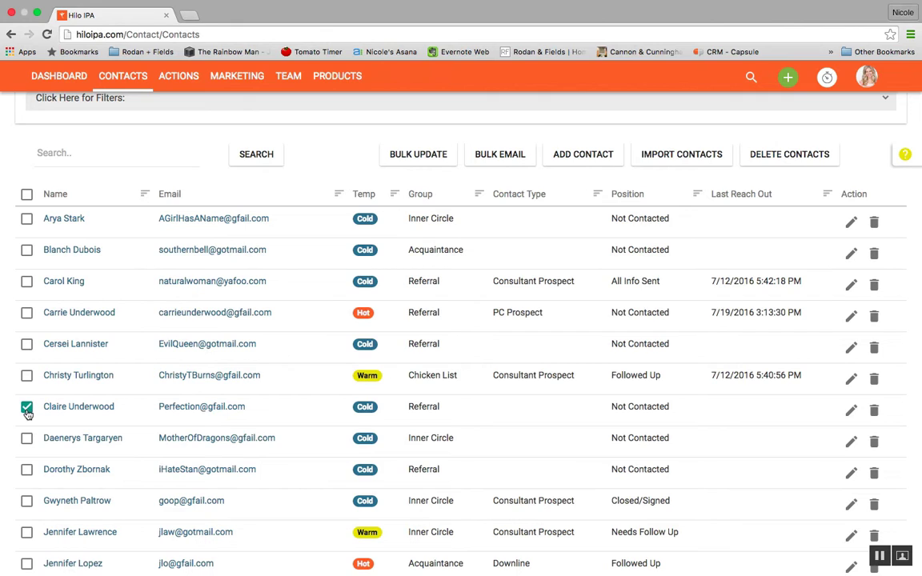
pyautogui.click(26, 471)
pyautogui.click(26, 501)
# Bulk update the selected contacts' Lead Temp to Hot and close the update dialog
pyautogui.click(416, 158)
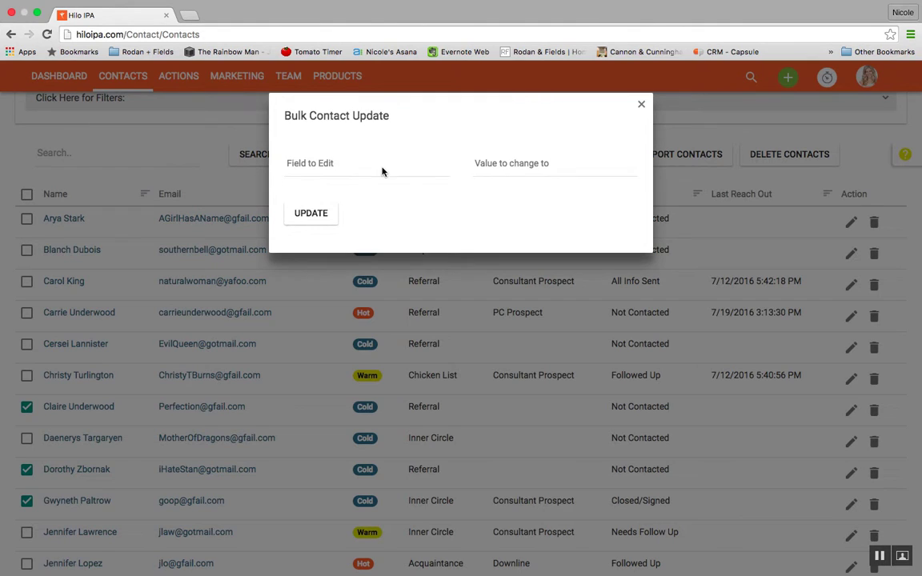
pyautogui.click(381, 171)
pyautogui.click(316, 268)
pyautogui.click(526, 164)
pyautogui.click(514, 190)
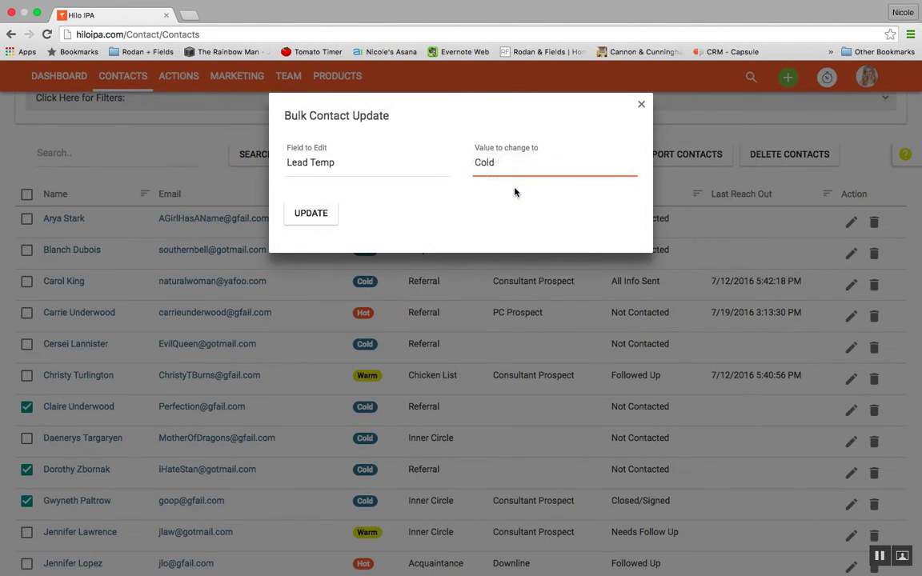
pyautogui.click(310, 215)
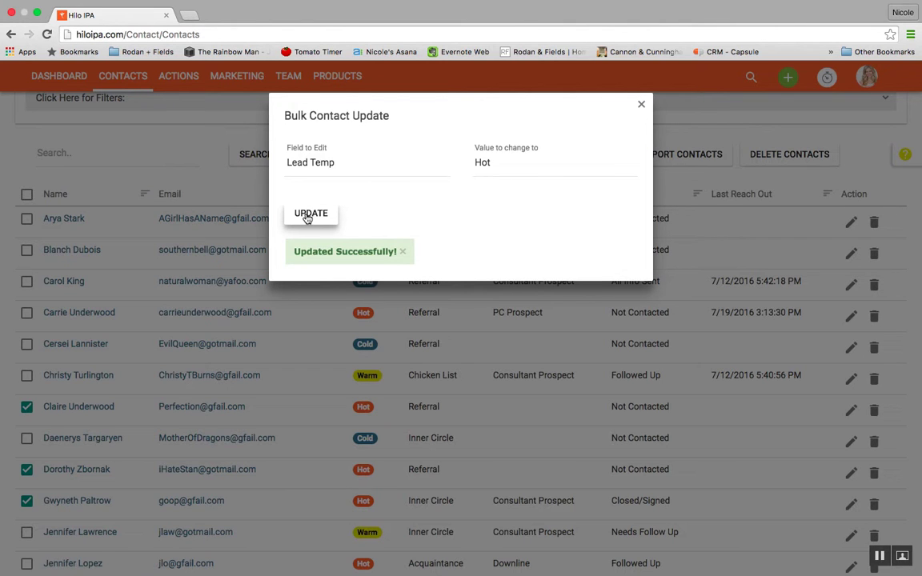
pyautogui.click(641, 105)
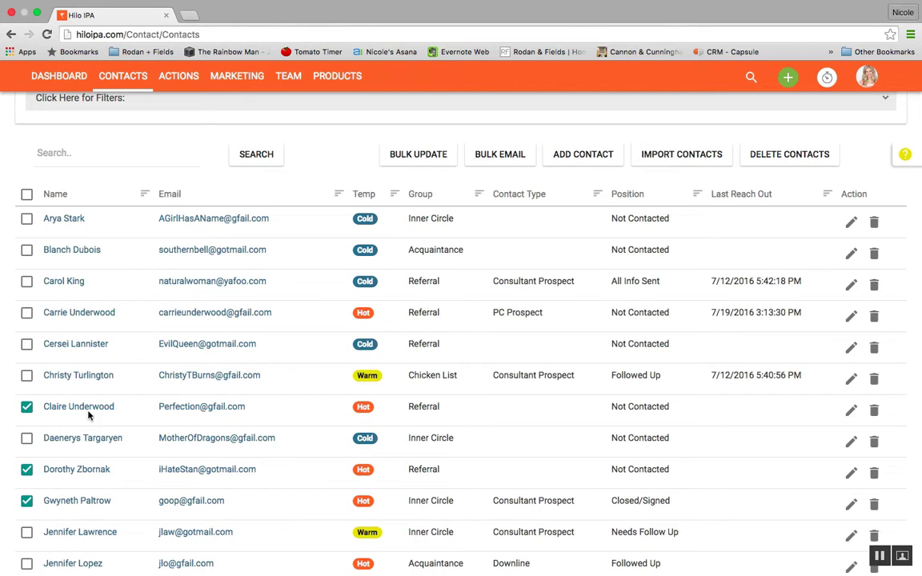
# Clear the selection of all contacts and return to the beginning of the list
pyautogui.click(27, 195)
pyautogui.click(26, 196)
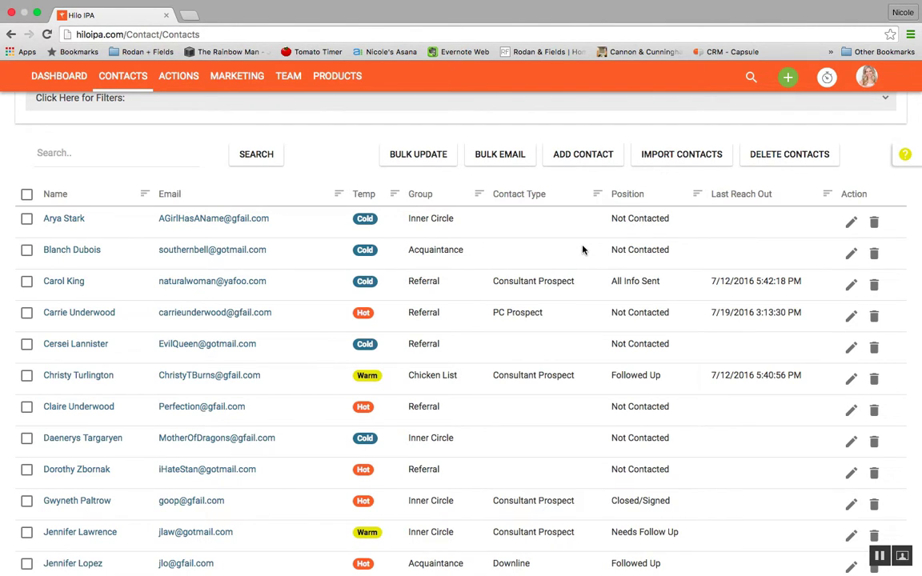
pyautogui.scroll(1, 569, 466)
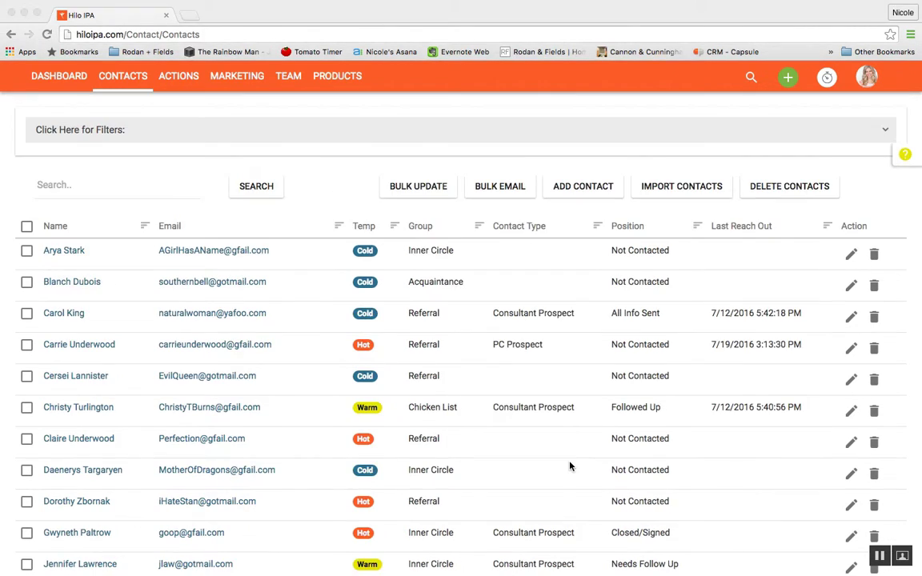